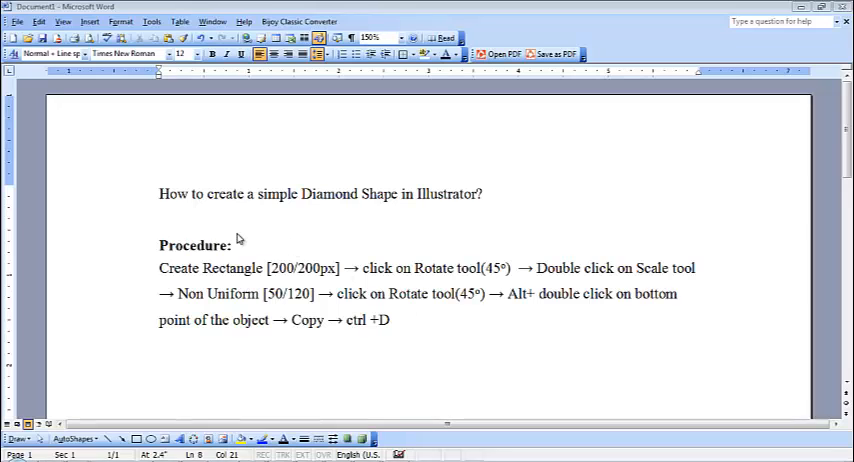
Review the diamond-shape tutorial title and procedure steps in the Word document.
click(157, 193)
drag(157, 193, 490, 193)
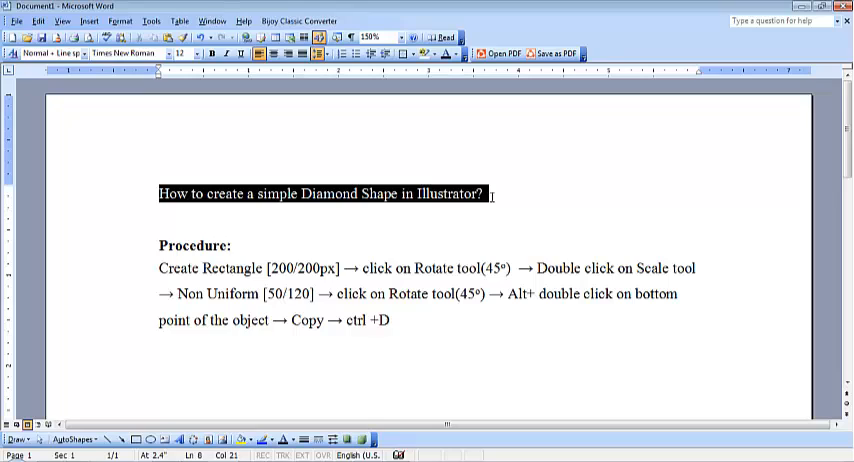
drag(492, 195, 492, 201)
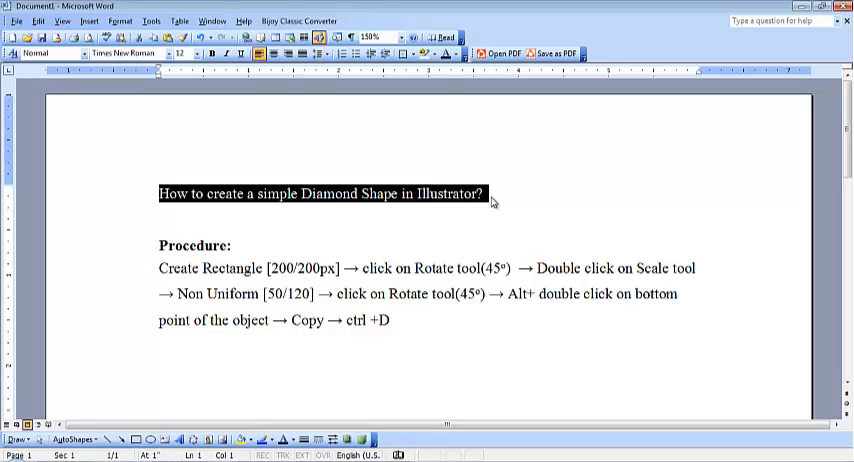
click(490, 195)
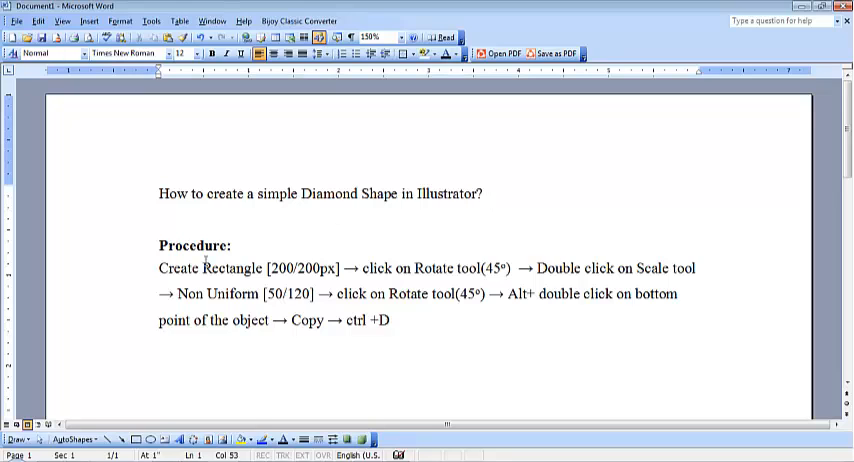
drag(158, 245, 417, 324)
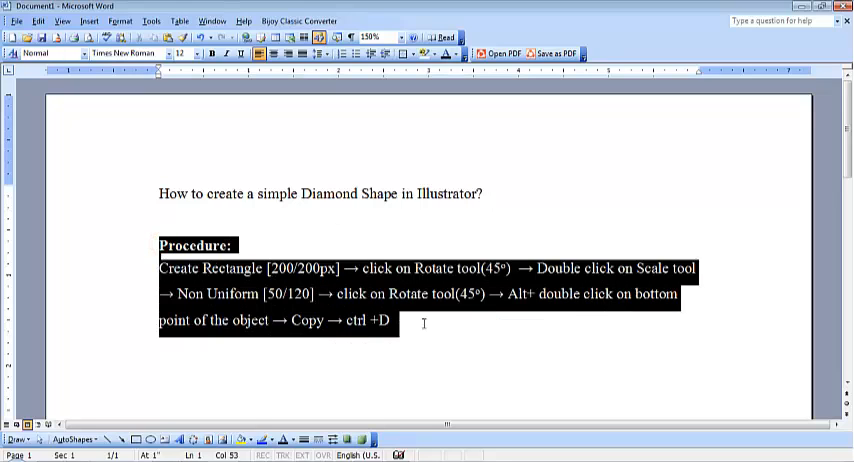
click(423, 322)
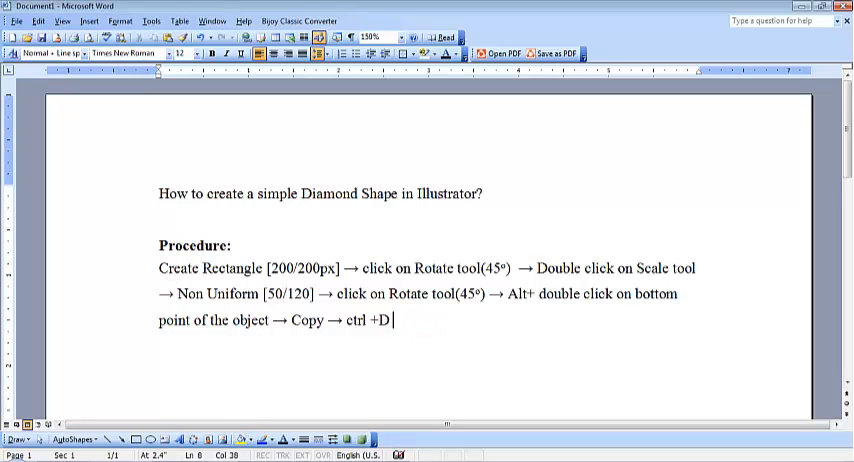
Switch to Illustrator and create a new 600 × 400 px RGB document, dismissing the memory warning.
click(305, 448)
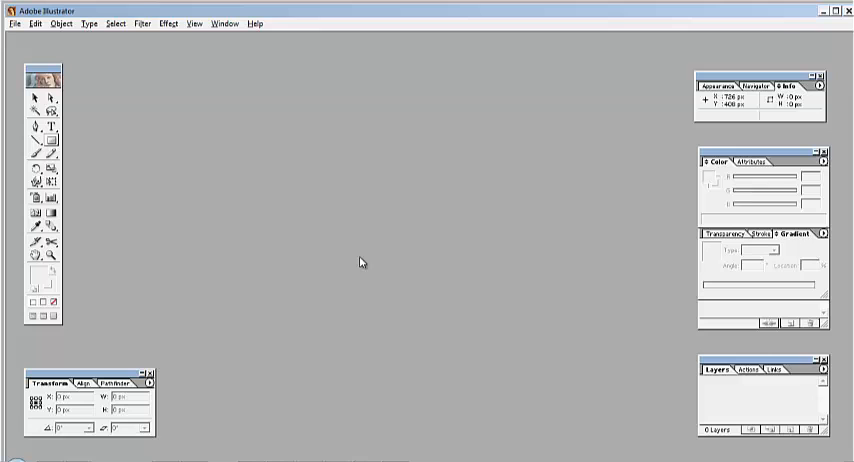
key(ctrl+n)
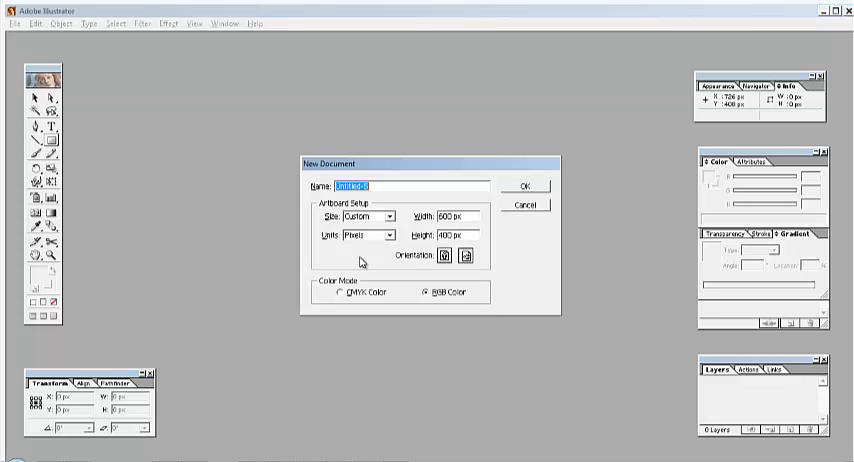
key(Return)
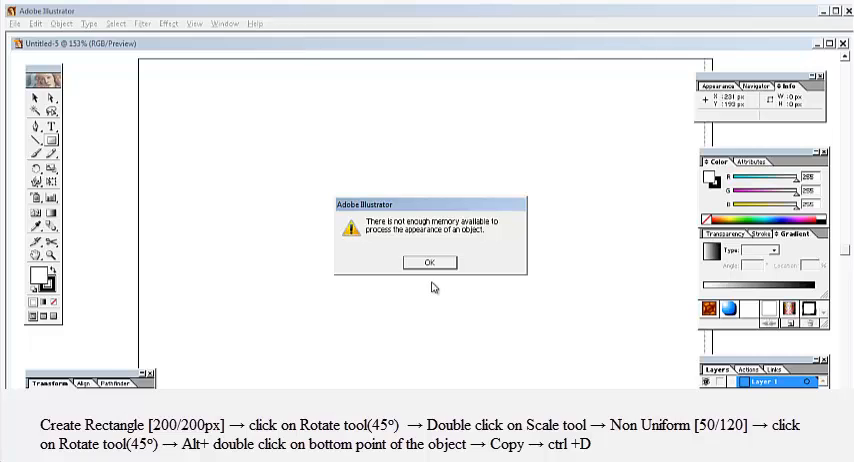
click(432, 264)
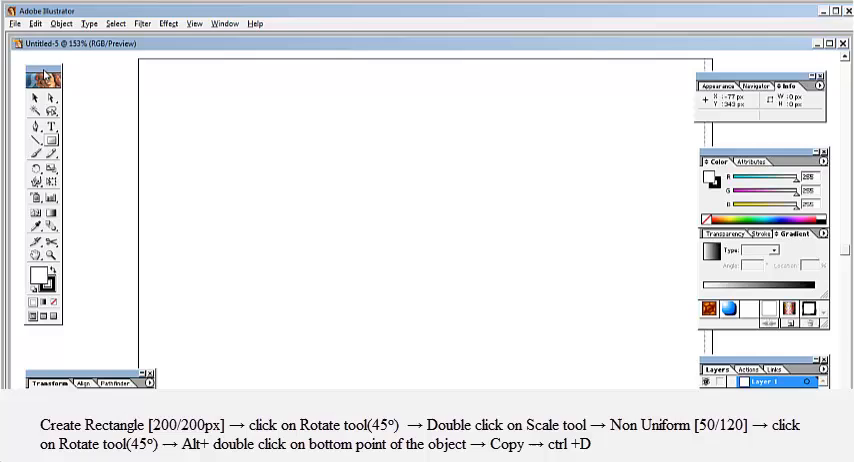
Draw a 200 × 200 px square on the artboard with the Rectangle tool.
drag(43, 70, 43, 64)
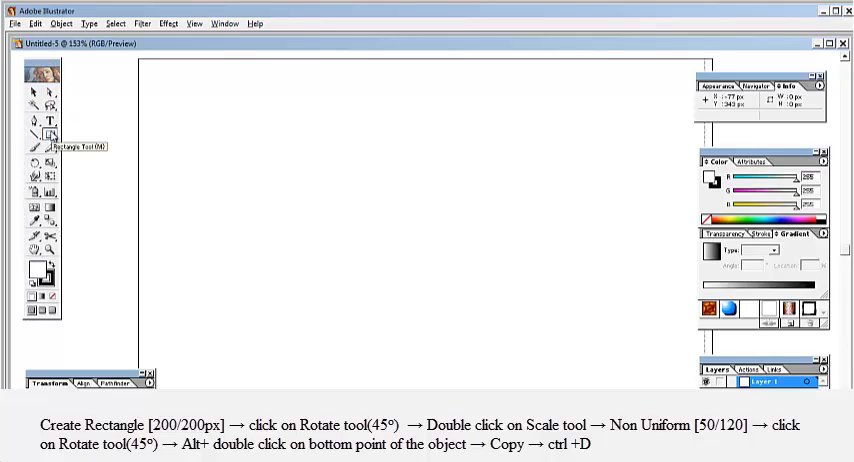
click(50, 134)
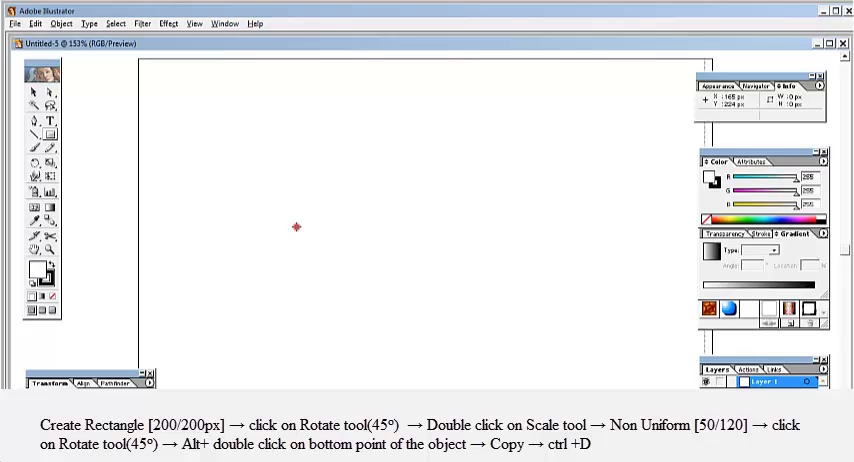
click(296, 227)
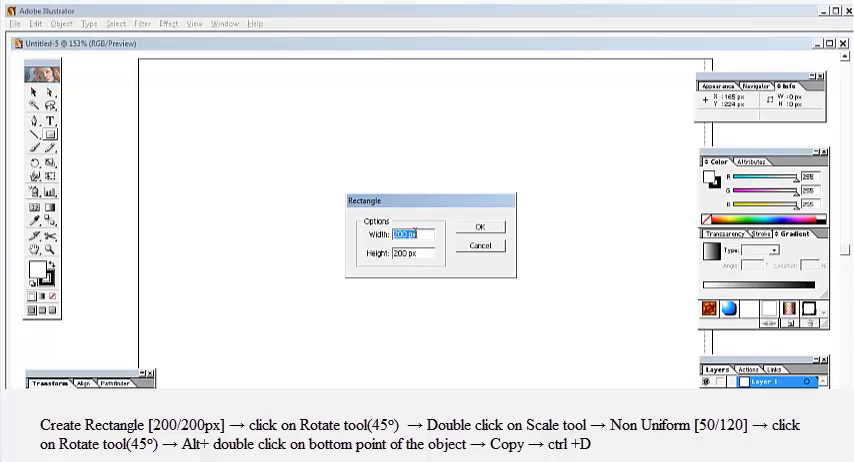
click(493, 229)
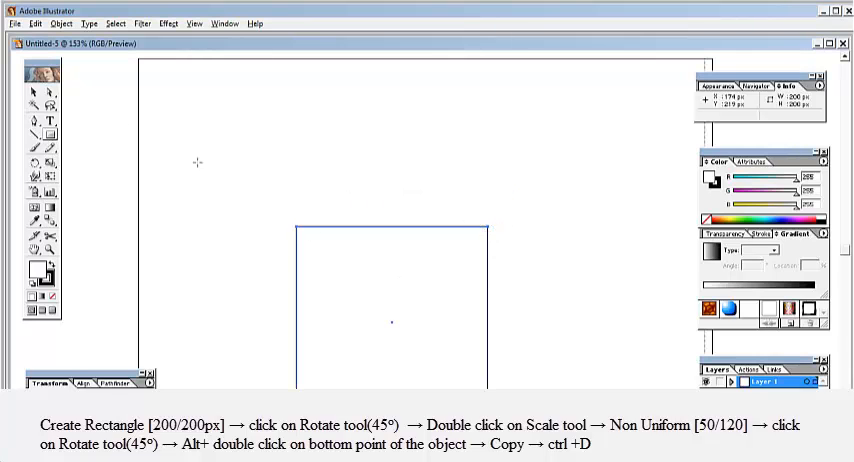
click(33, 92)
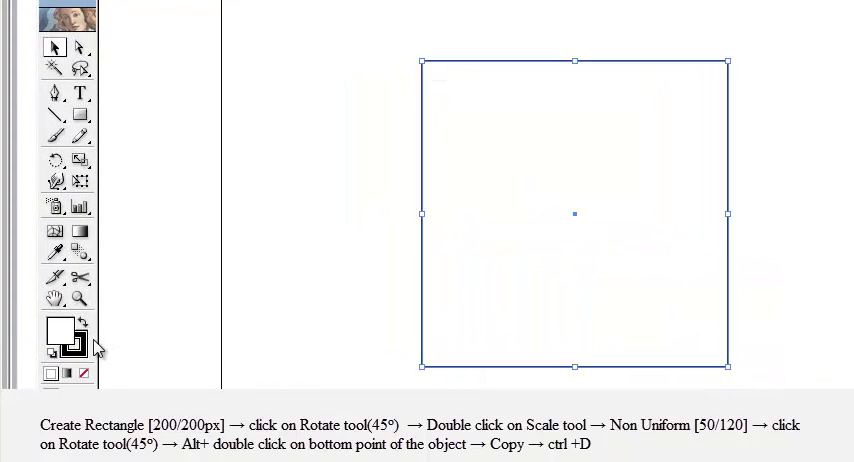
Swap the square's fill and stroke, then remove its outline.
click(64, 332)
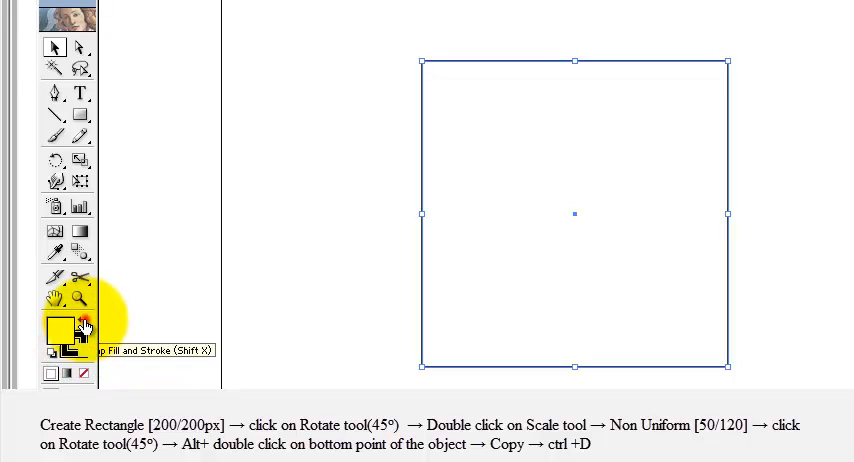
click(80, 318)
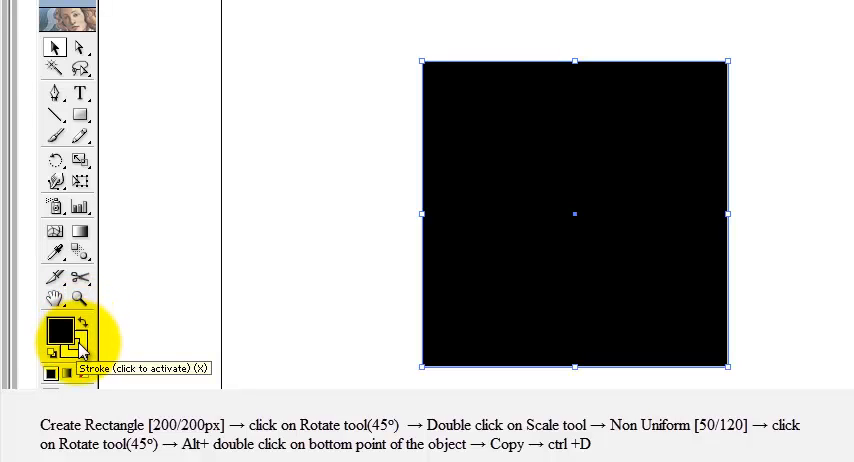
click(80, 345)
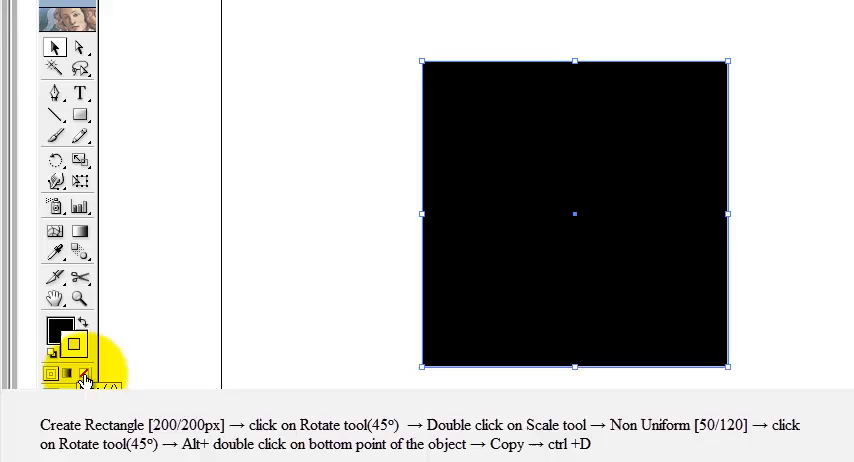
click(84, 375)
click(62, 325)
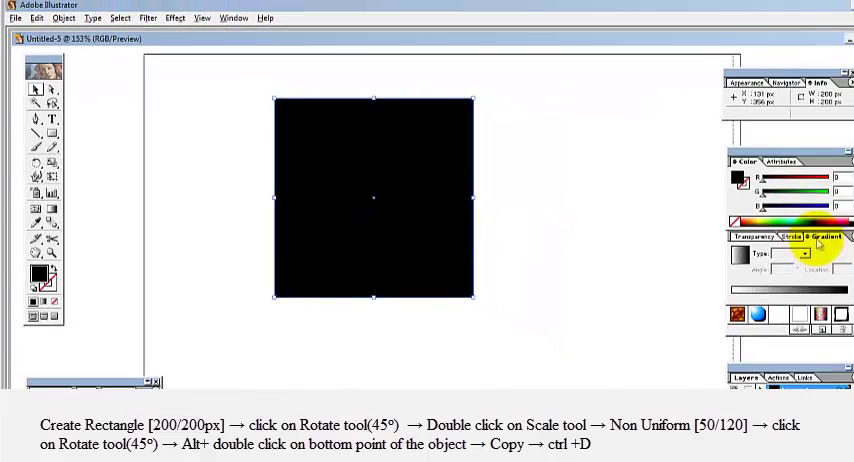
Fill the square with a linear white-to-black gradient from the Gradient panel.
click(790, 234)
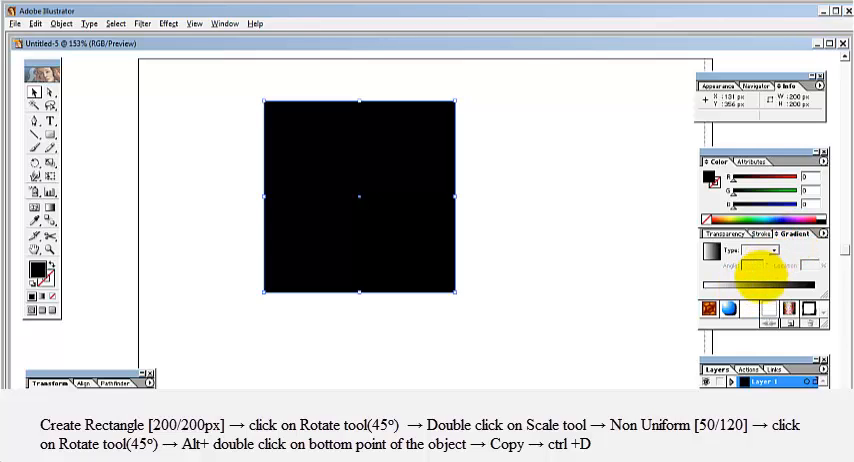
click(755, 290)
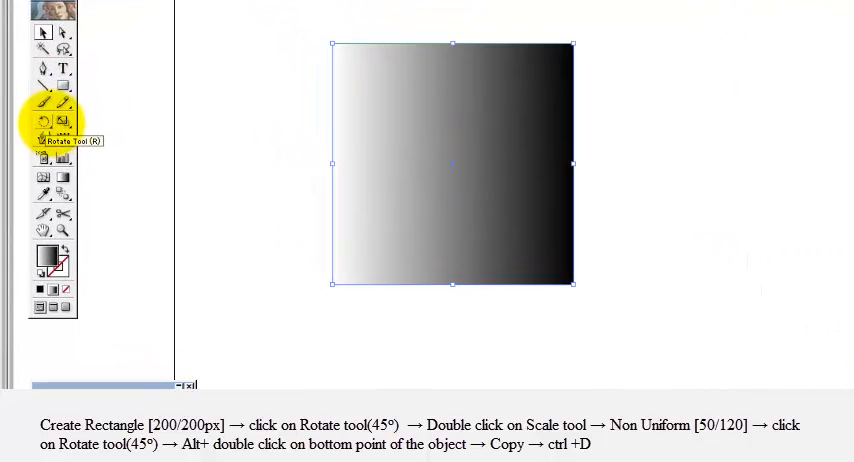
Rotate the gradient square by 45° so it stands as a diamond.
click(36, 162)
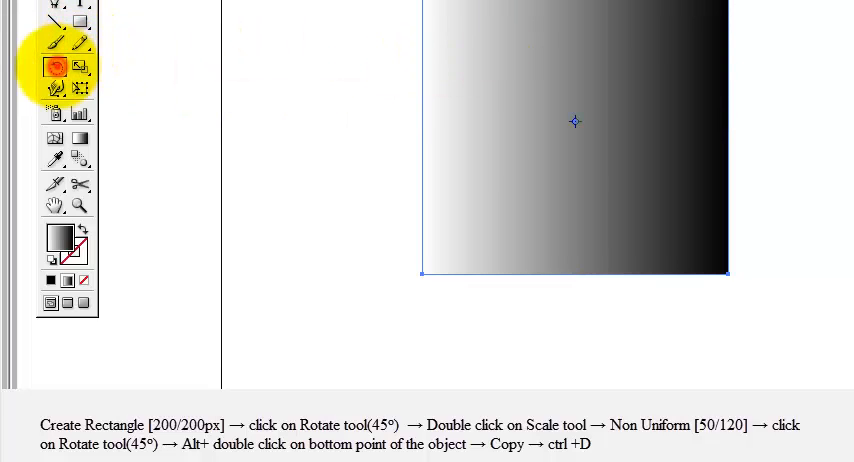
double_click(55, 66)
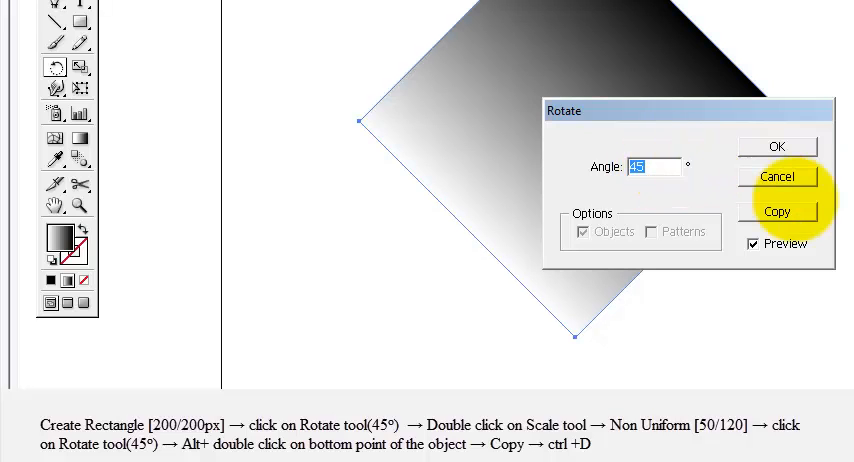
click(777, 147)
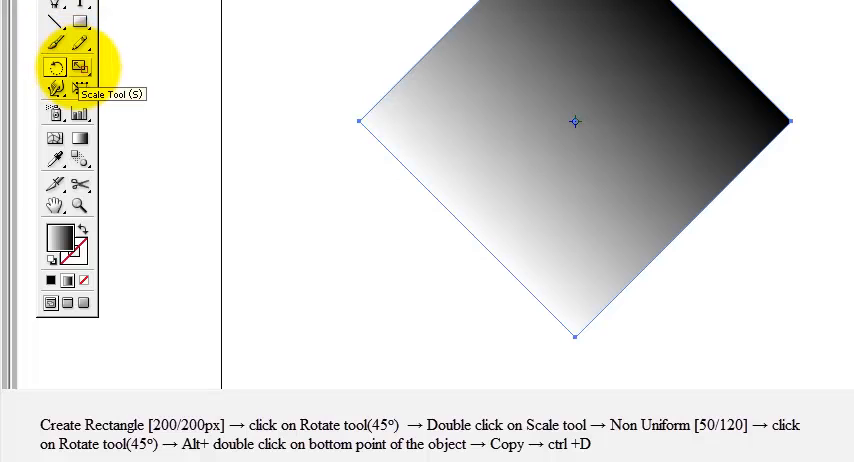
Scale the diamond non-uniformly to 50% horizontal and 120% vertical.
double_click(80, 66)
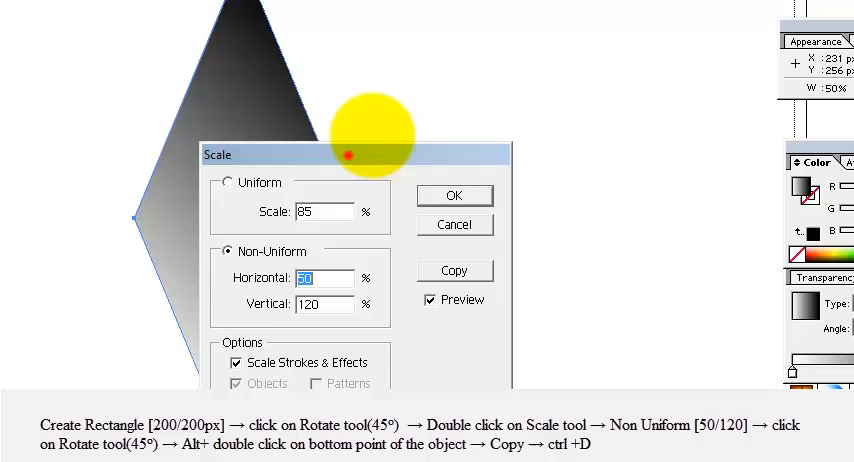
drag(349, 153, 501, 54)
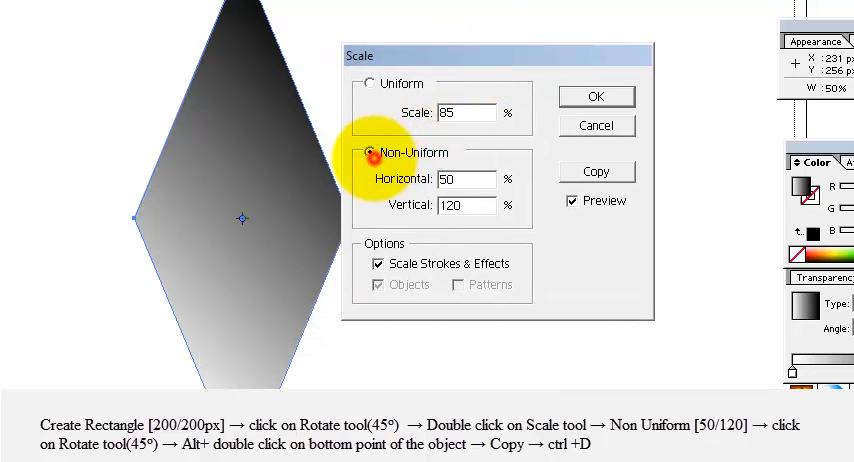
key(BackSpace)
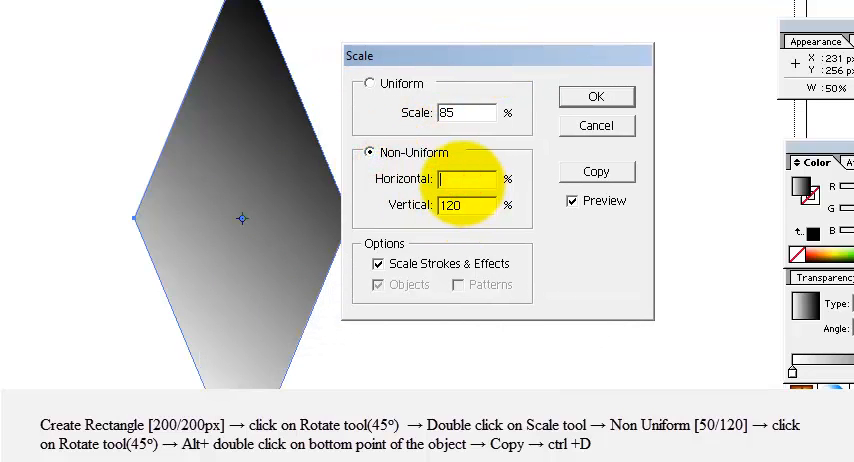
text(50)
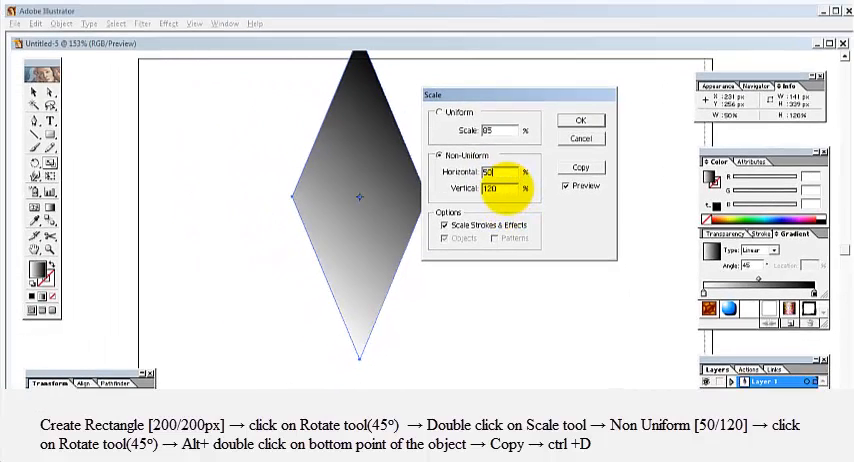
key(BackSpace)
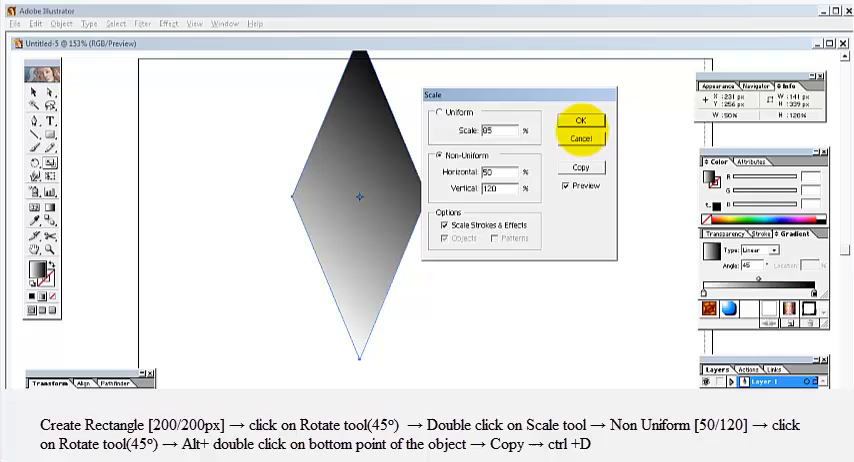
click(580, 121)
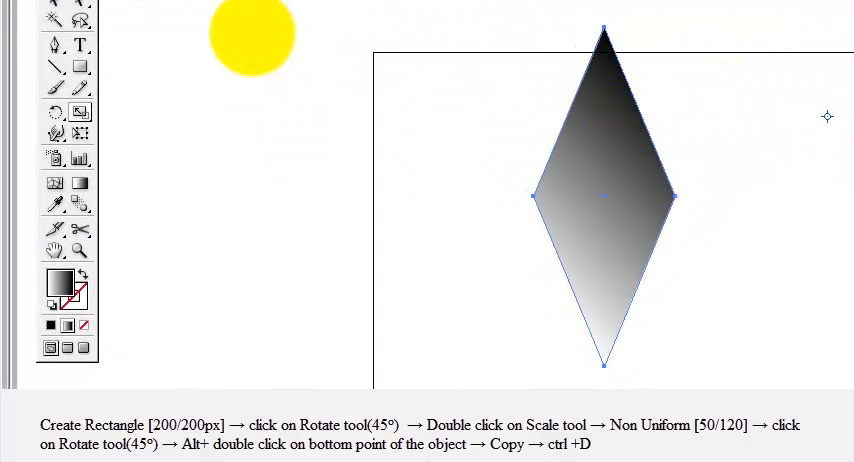
Set the rotation pivot at the slim diamond's bottom point for a 45° rotated copy.
click(570, 164)
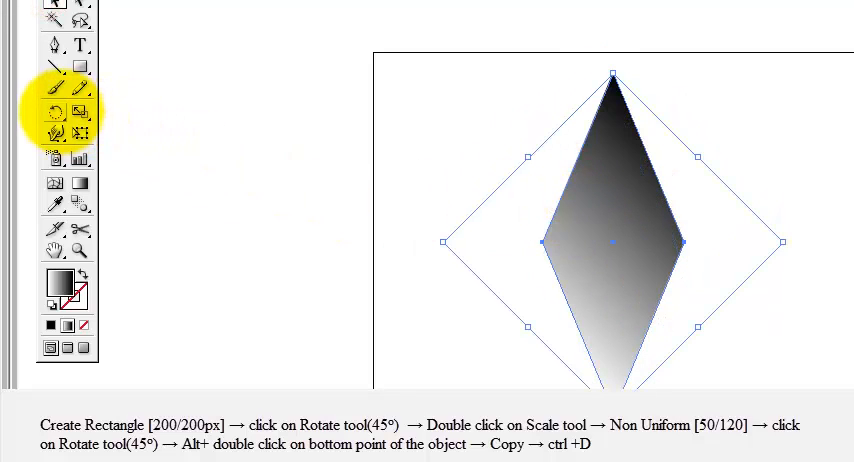
double_click(55, 112)
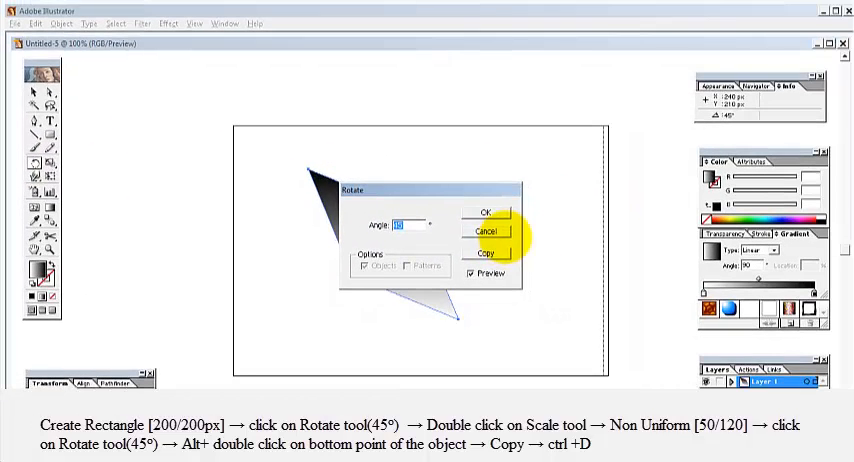
click(602, 227)
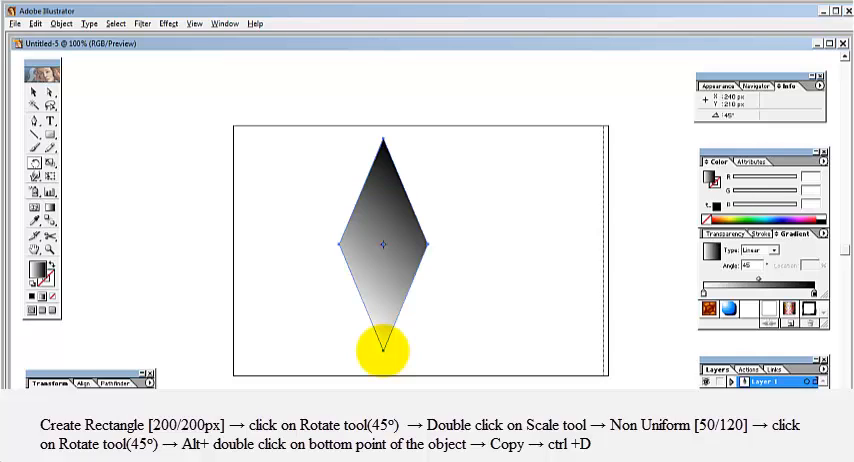
alt+double_click(383, 349)
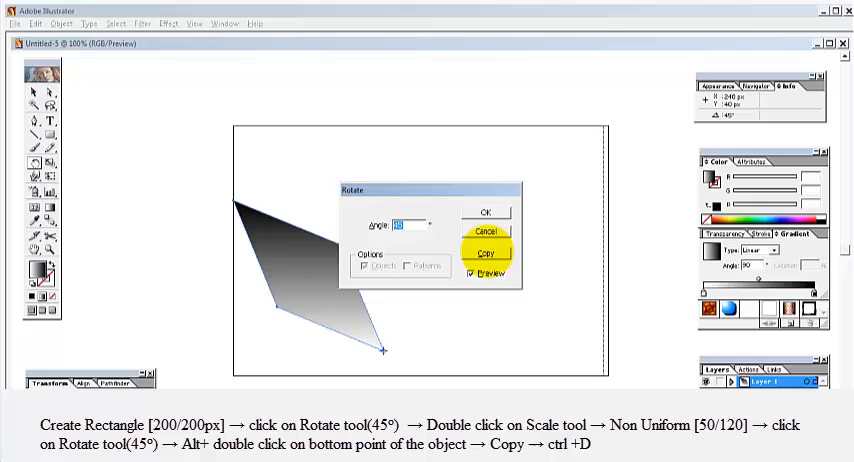
Copy the diamond at 45° and repeat the transform until eight diamonds form the star.
click(485, 252)
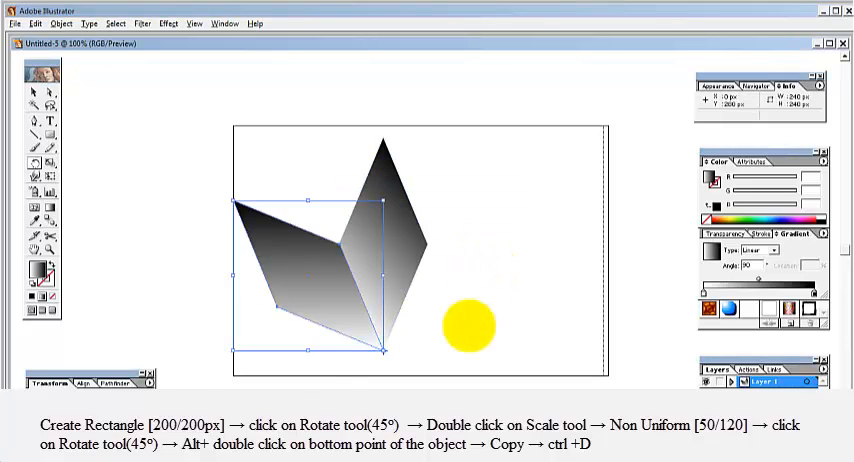
key(ctrl+d)
key(ctrl+d)
key(ctrl+d)
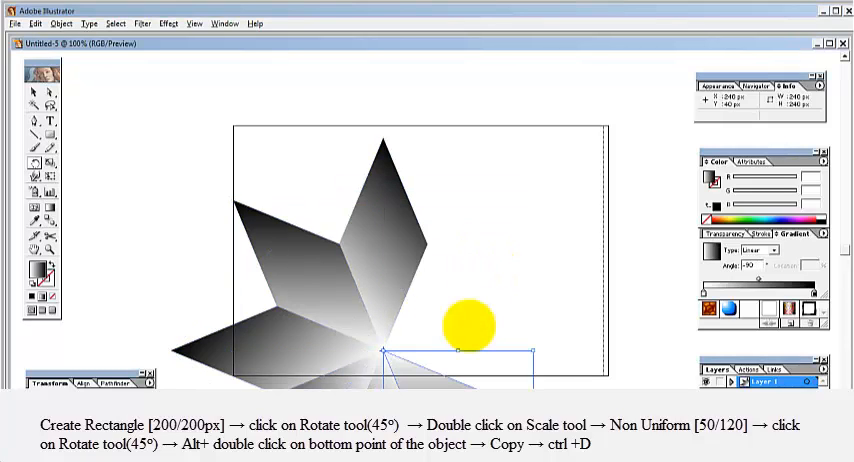
key(ctrl+d)
key(ctrl+d)
key(ctrl+d)
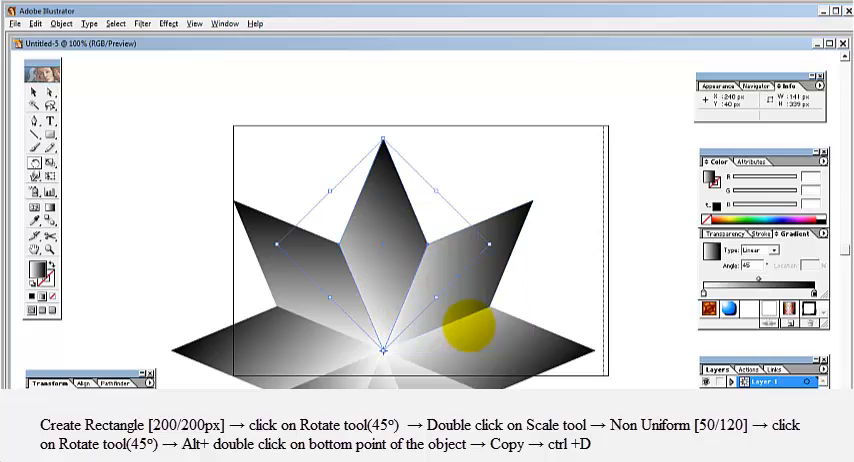
key(ctrl+d)
key(ctrl+minus)
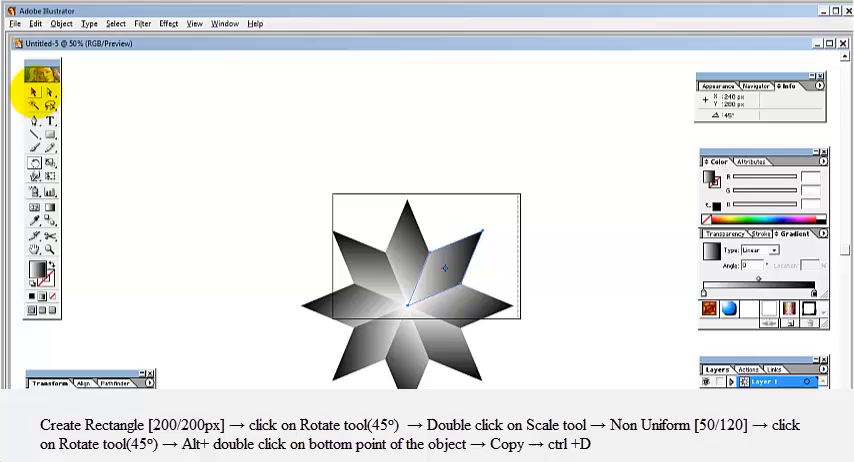
Select all eight diamonds, shrink the star to about 255 px and move it up on the artboard.
click(34, 93)
drag(320, 190, 483, 372)
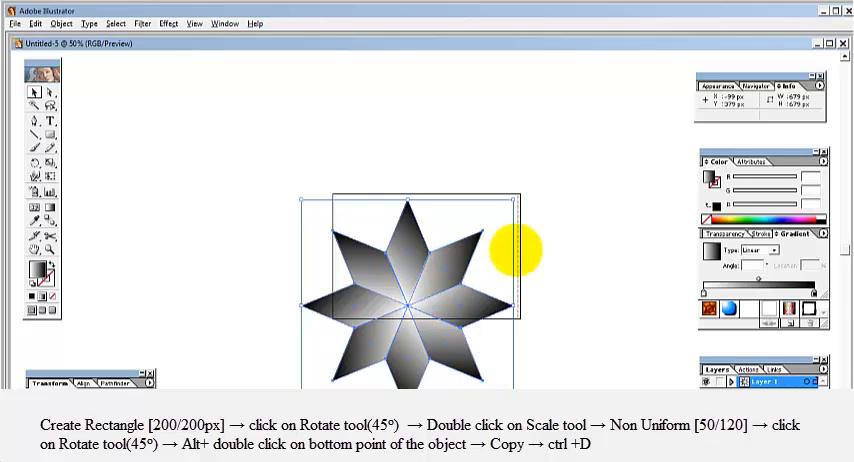
drag(335, 205, 500, 380)
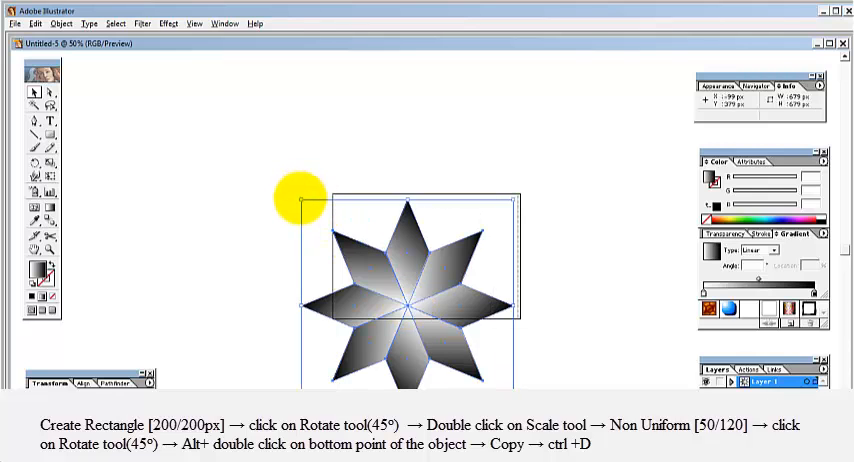
drag(300, 198, 368, 265)
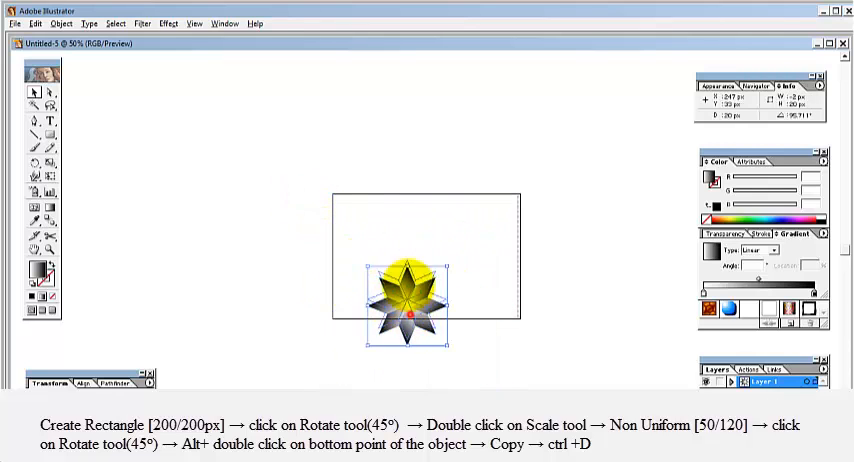
drag(405, 300, 405, 242)
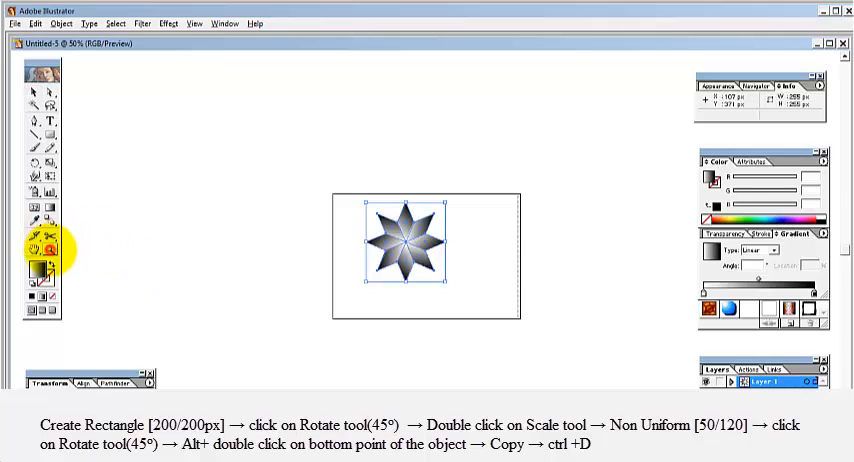
Zoom to frame the star and select the whole star again.
drag(370, 200, 460, 275)
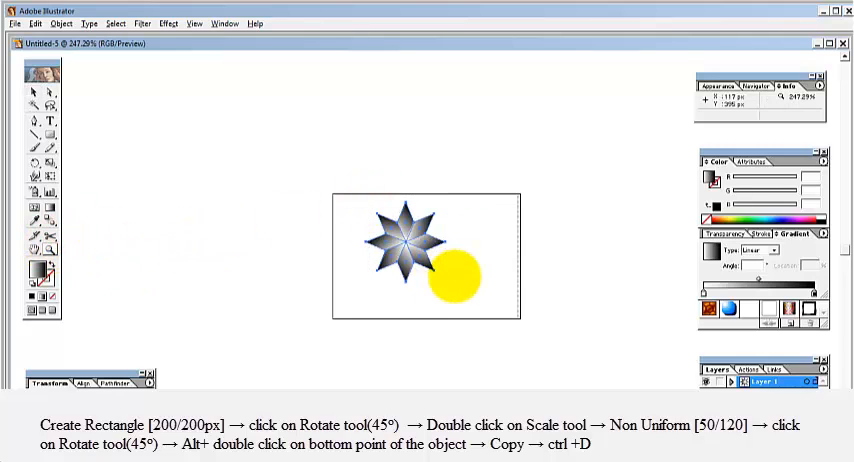
key(ctrl+minus)
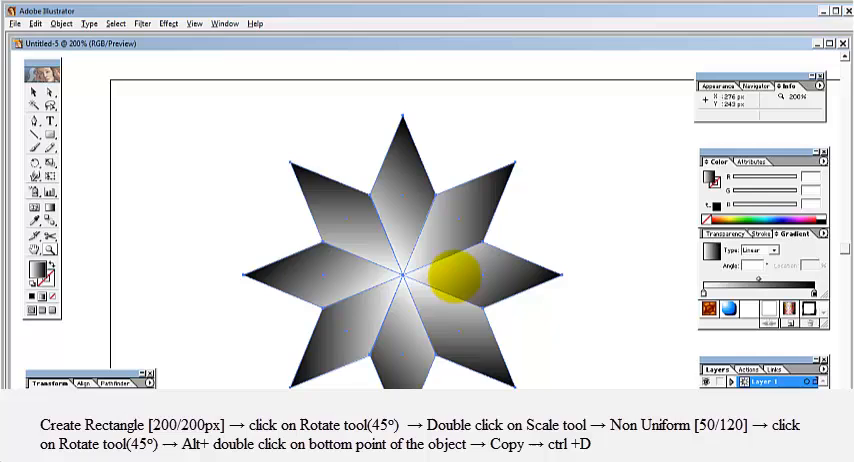
click(33, 91)
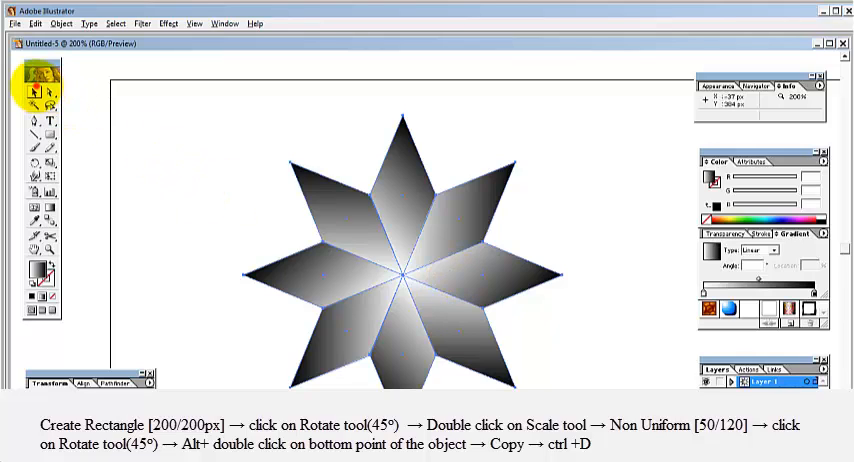
click(272, 180)
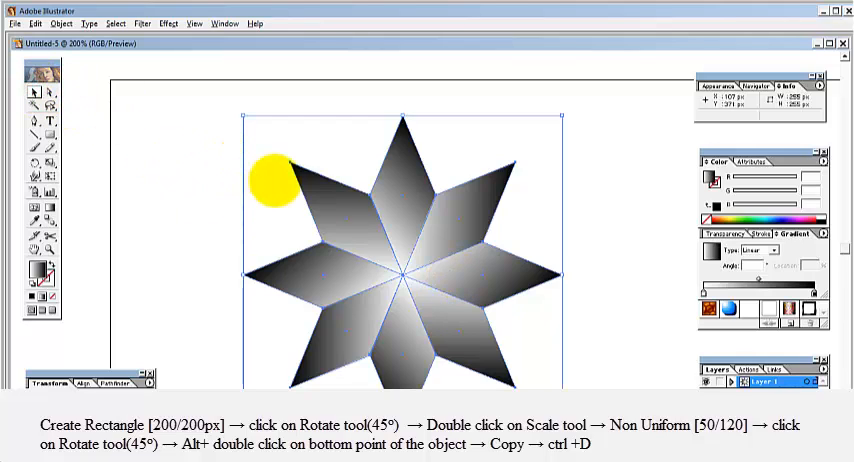